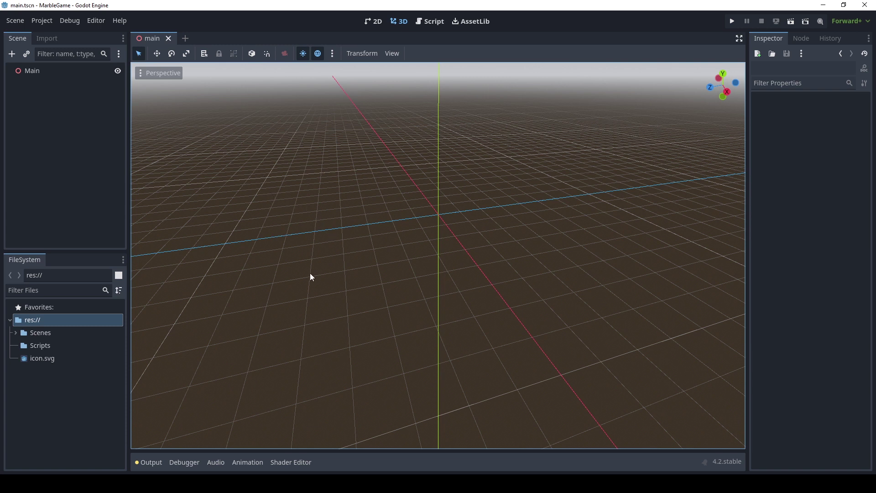
Step: Add a new empty scene tab next to the main scene
click(186, 38)
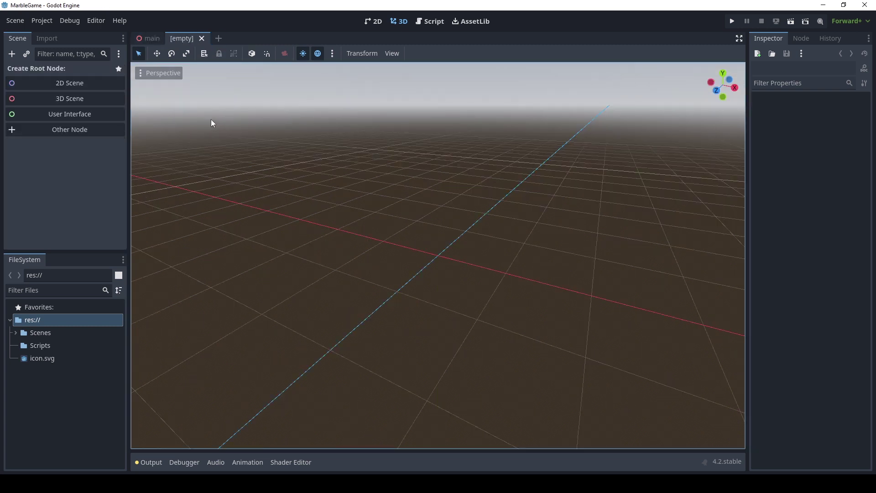
Step: Make the new scene's root a Node3D and open Create New Node with a cleared search
click(83, 99)
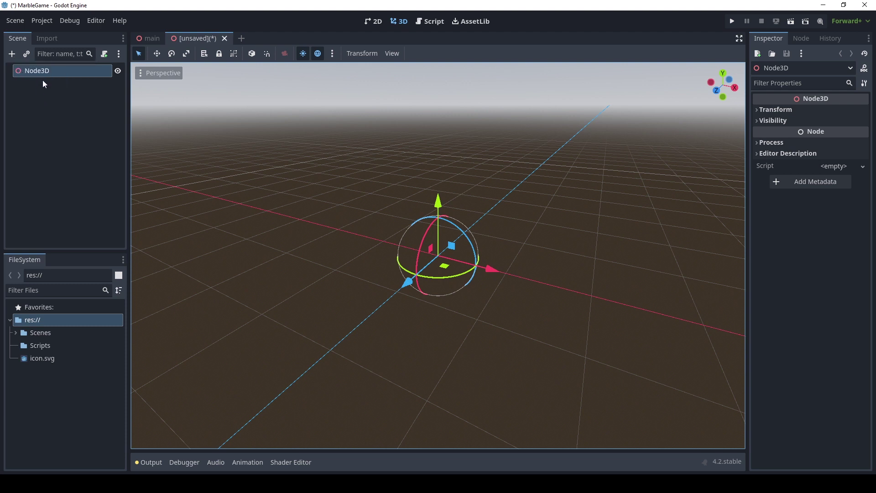
key(ctrl+a)
key(BackSpace)
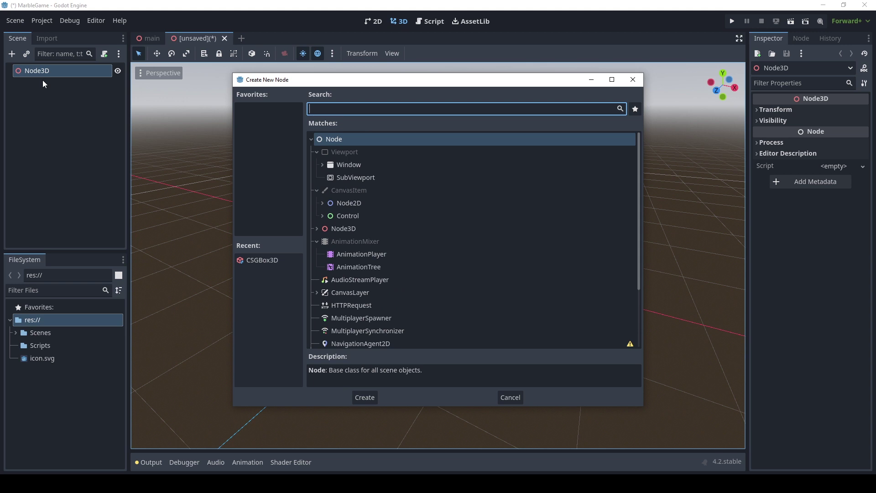
Step: Add a MeshInstance3D child under the Node3D root
text(MeshInstan)
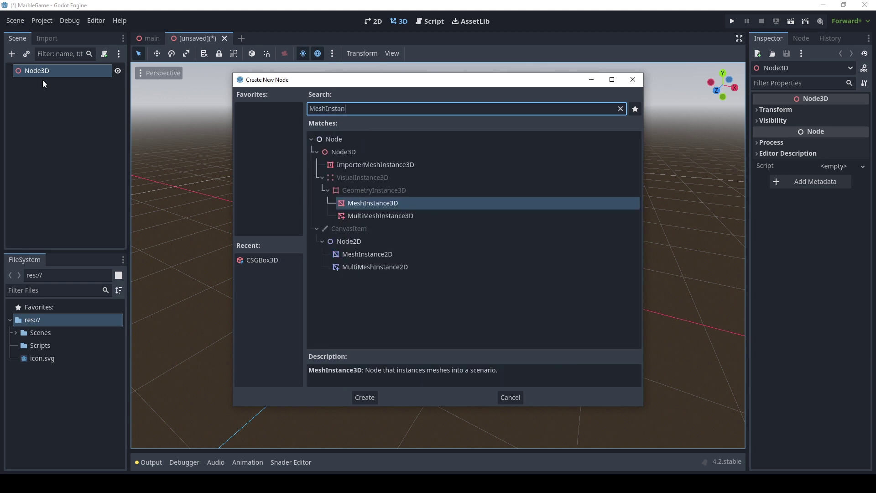
key(Return)
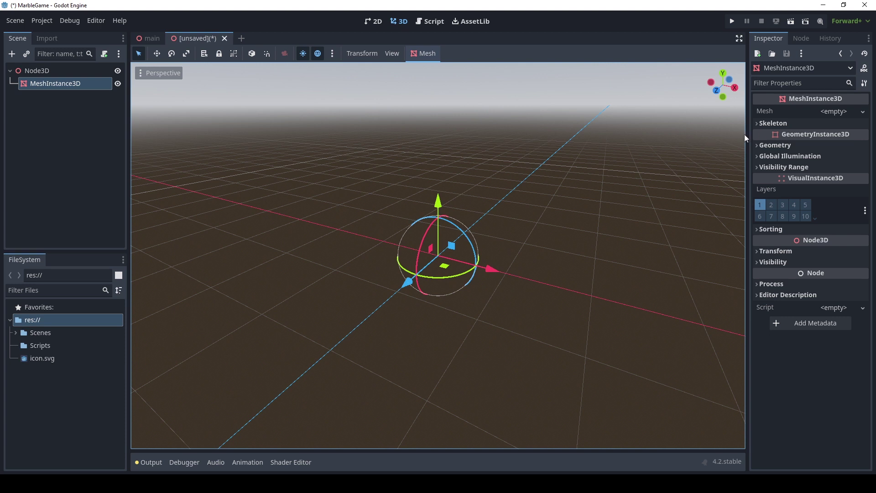
click(829, 114)
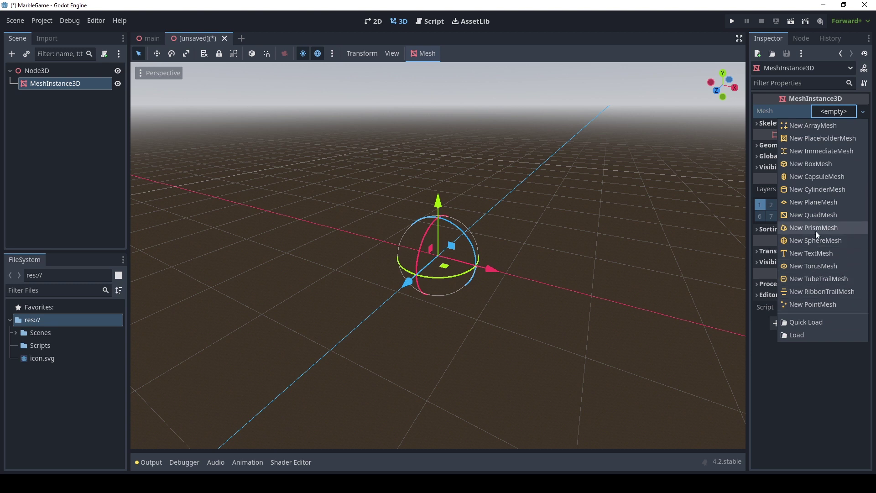
Step: Assign a new BoxMesh to the MeshInstance3D and expand its size properties
click(812, 164)
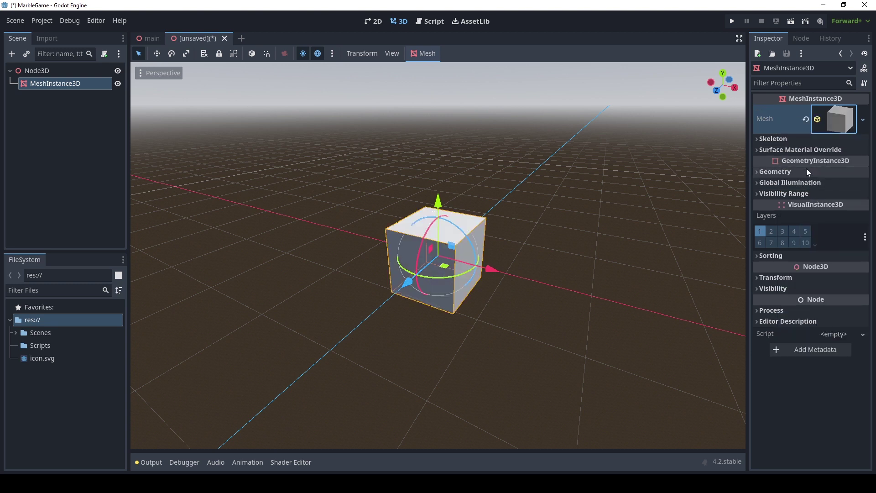
click(844, 118)
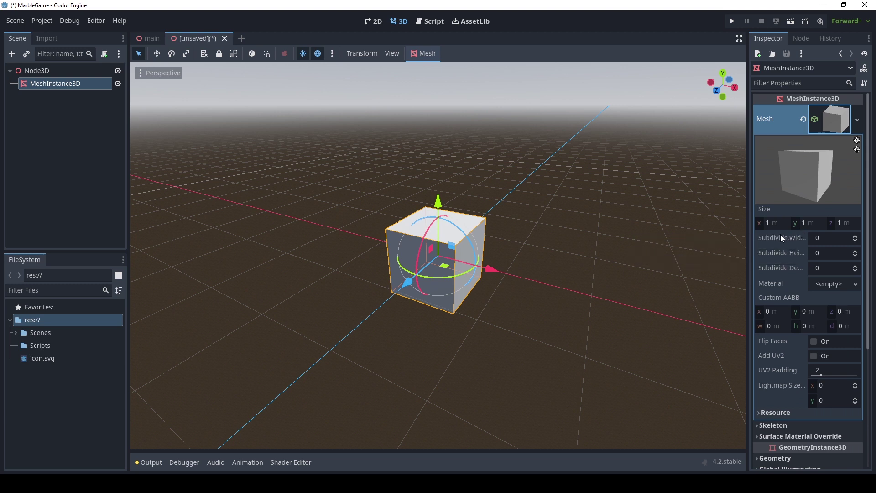
scroll(447, 282, up, 4)
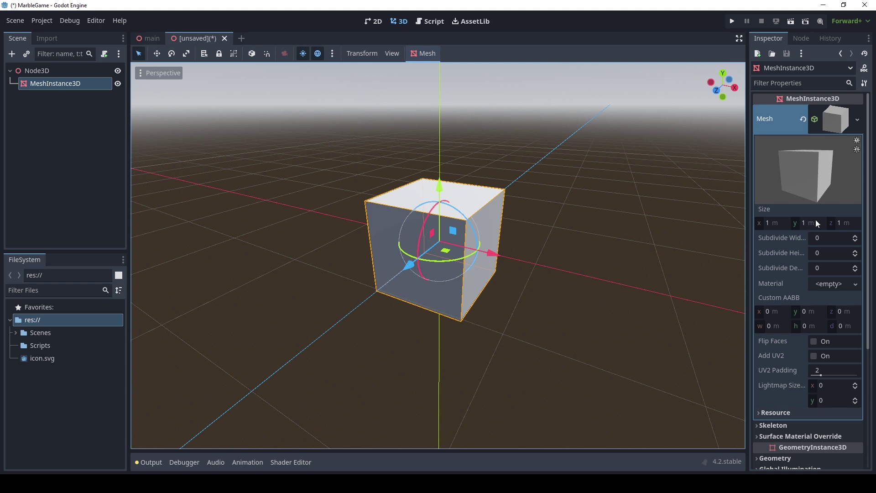
key(r)
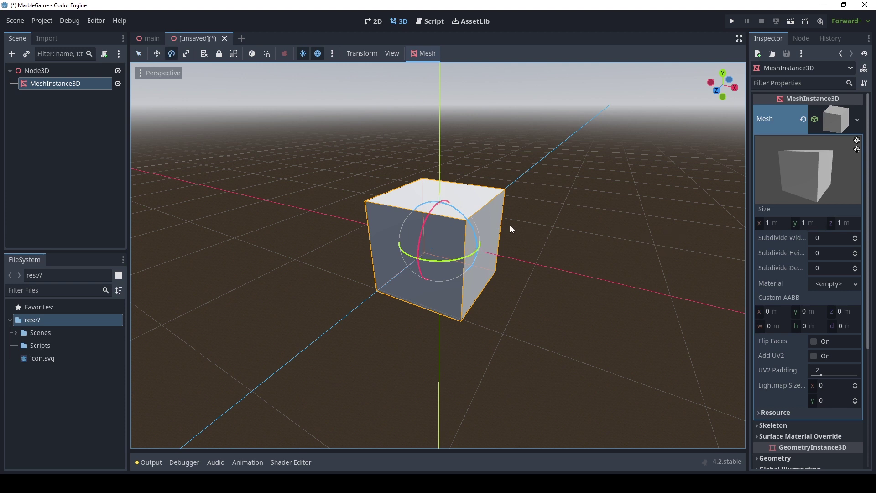
drag(440, 190, 443, 237)
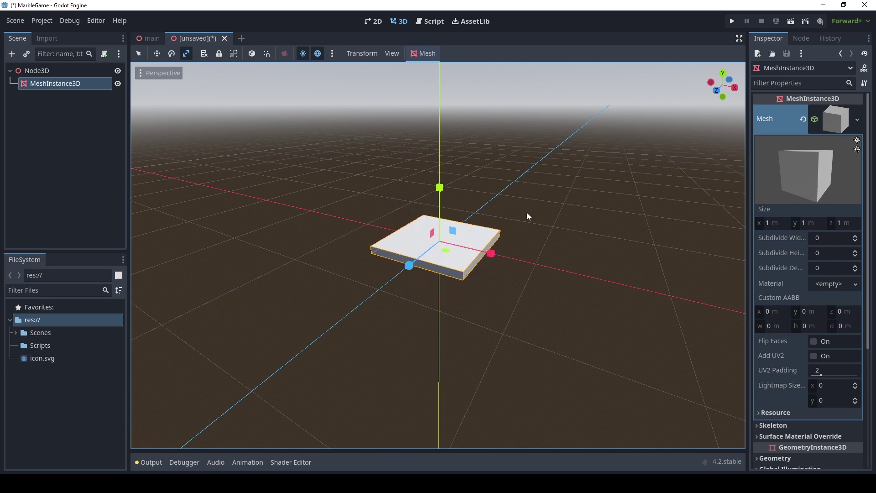
scroll(829, 294, down, 5)
click(775, 388)
scroll(782, 381, down, 4)
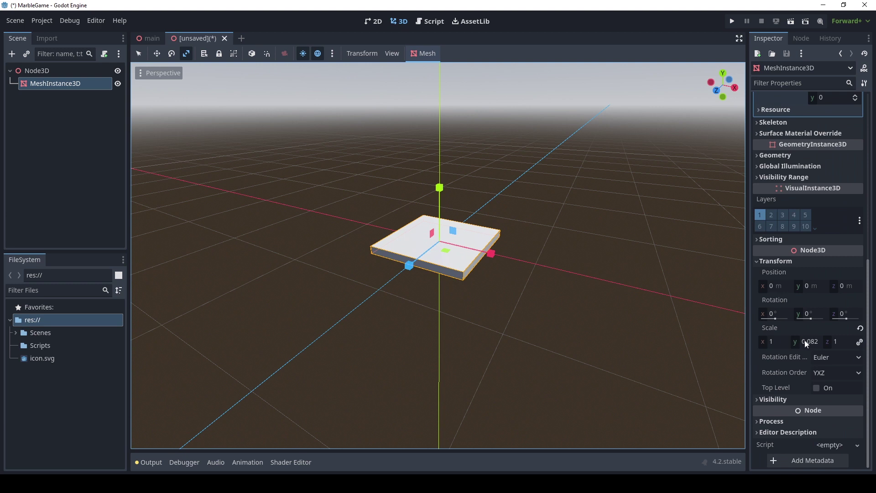
scroll(804, 341, up, 6)
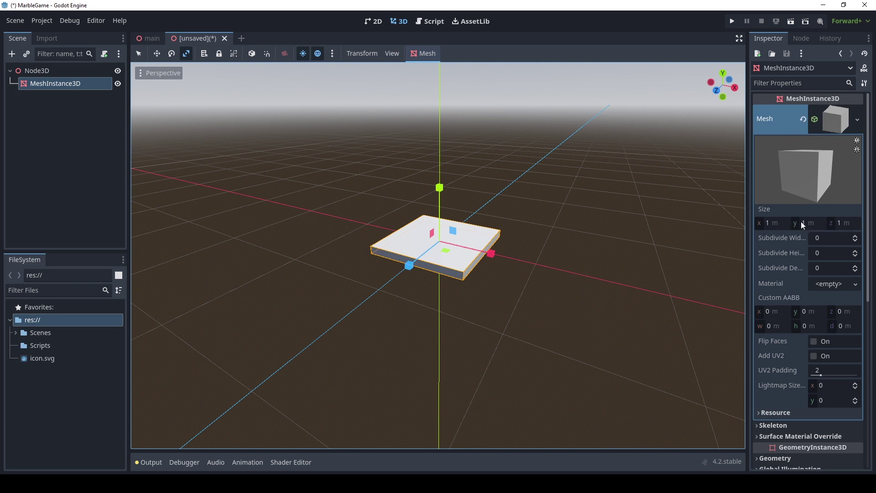
scroll(798, 235, down, 5)
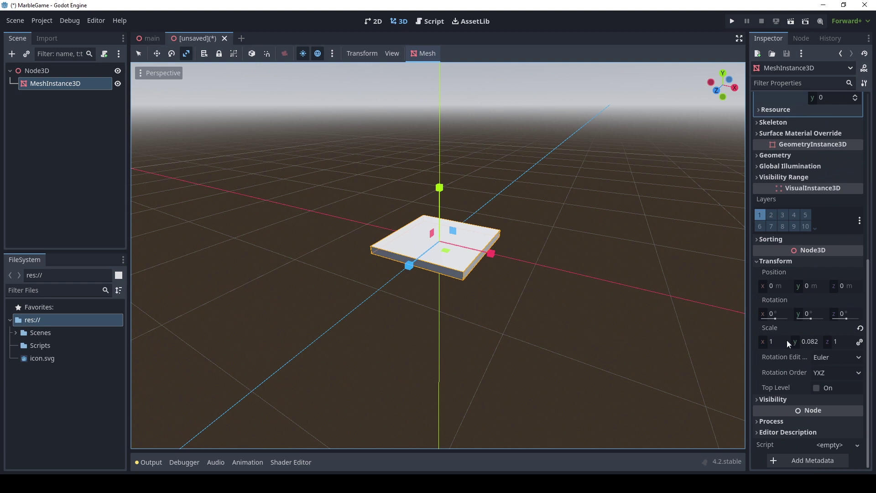
click(859, 328)
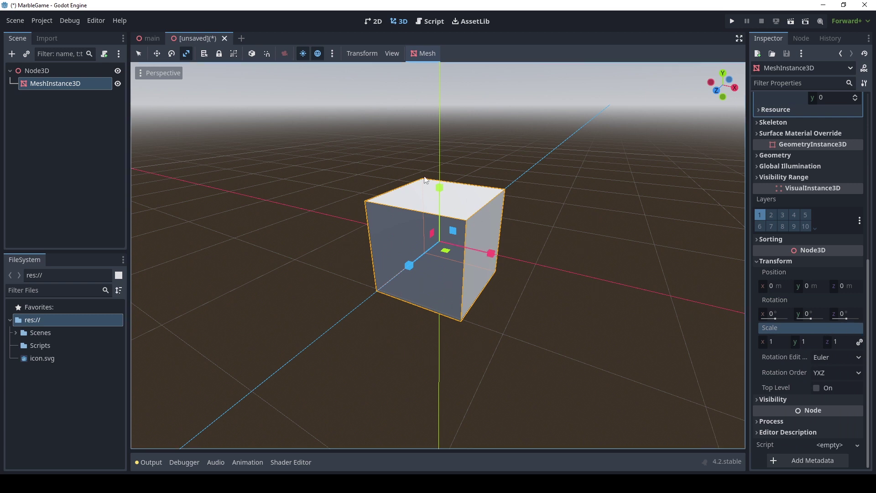
scroll(842, 235, up, 5)
scroll(842, 236, up, 2)
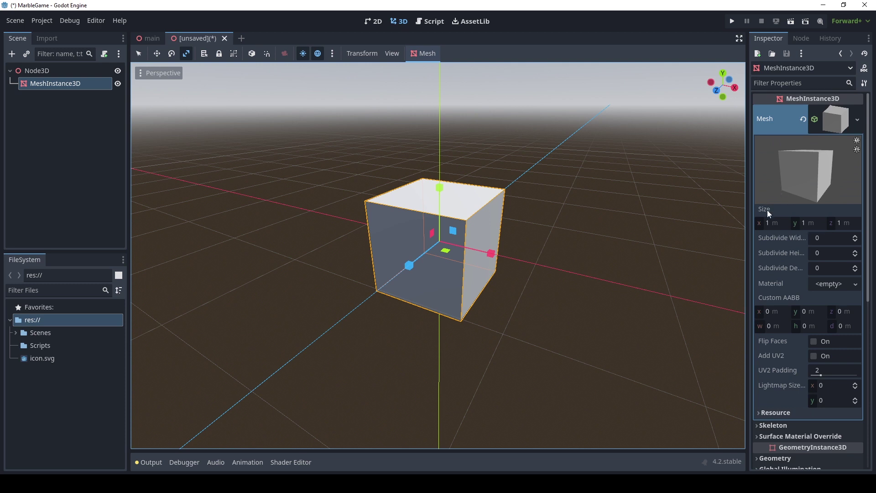
Step: Set the BoxMesh size to x 10, y 0.2, z 10 m
click(804, 223)
text(0.2)
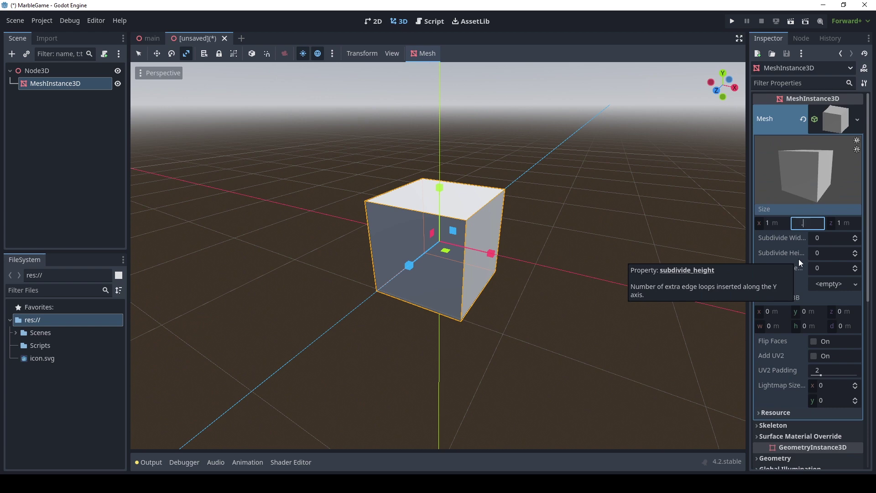
key(Return)
middle_drag(263, 328, 597, 288)
scroll(308, 283, up, 2)
scroll(390, 306, down, 3)
click(771, 223)
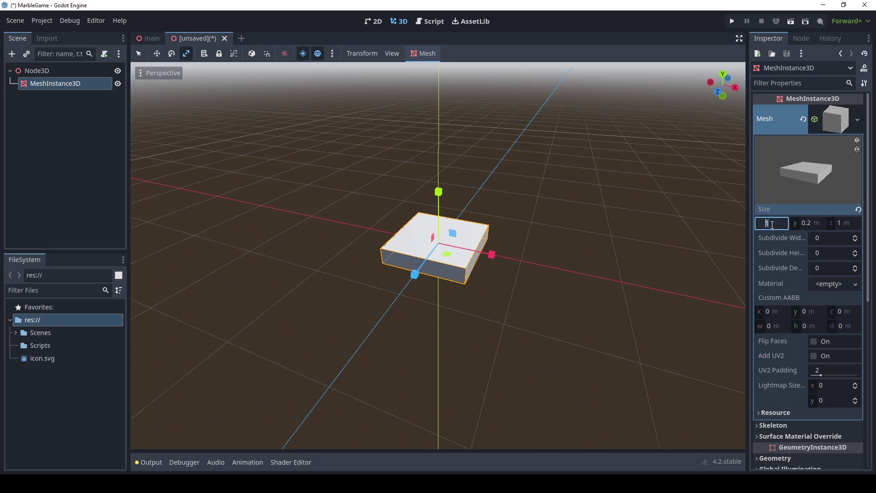
text(10)
key(Return)
click(843, 223)
text(10)
key(Return)
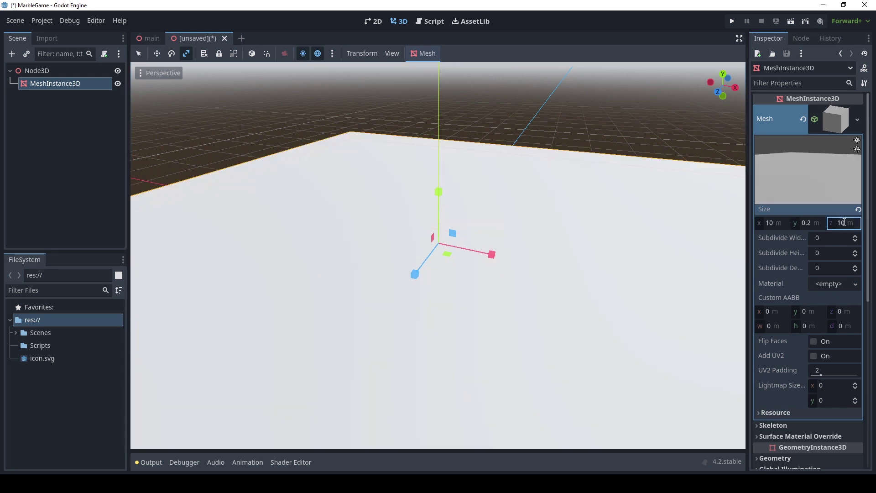
Step: Inspect the flat slab from different angles with the Move tool active
scroll(478, 242, down, 6)
scroll(473, 248, up, 2)
middle_drag(514, 301, 529, 349)
scroll(517, 339, up, 3)
scroll(522, 339, down, 3)
key(w)
middle_drag(299, 301, 416, 314)
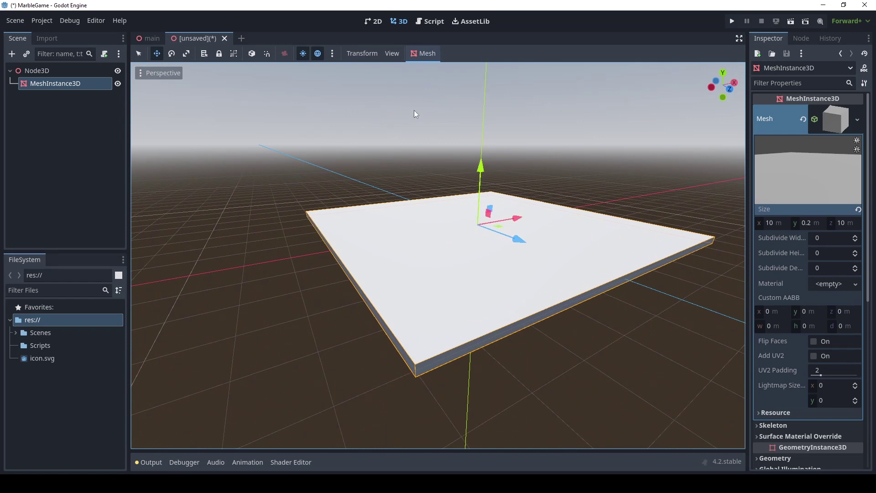
click(417, 54)
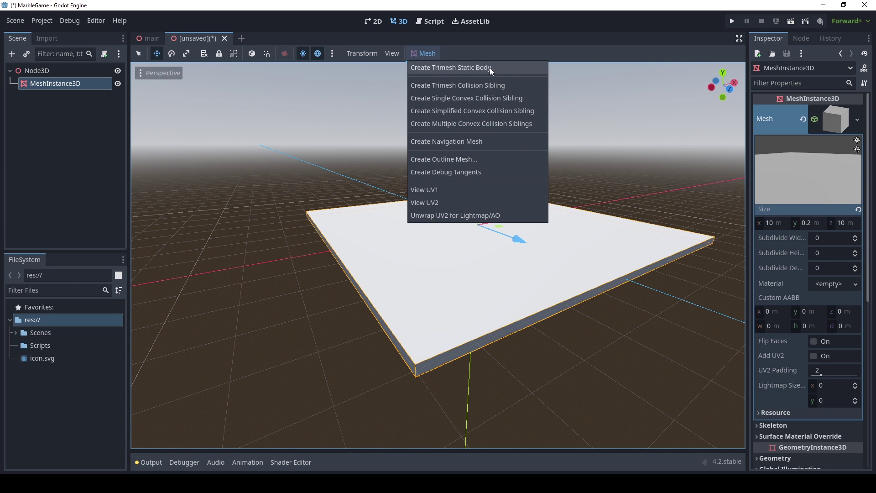
Step: Create a trimesh static body for the slab and select its CollisionShape3D
click(439, 69)
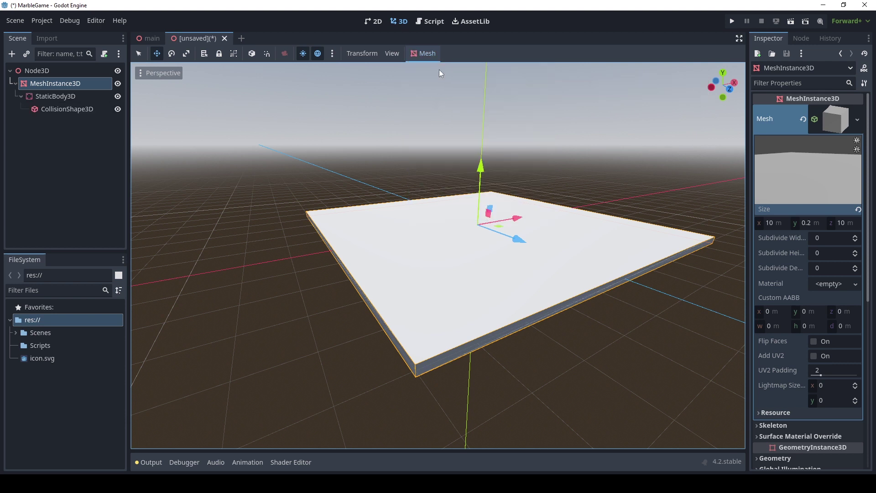
click(47, 96)
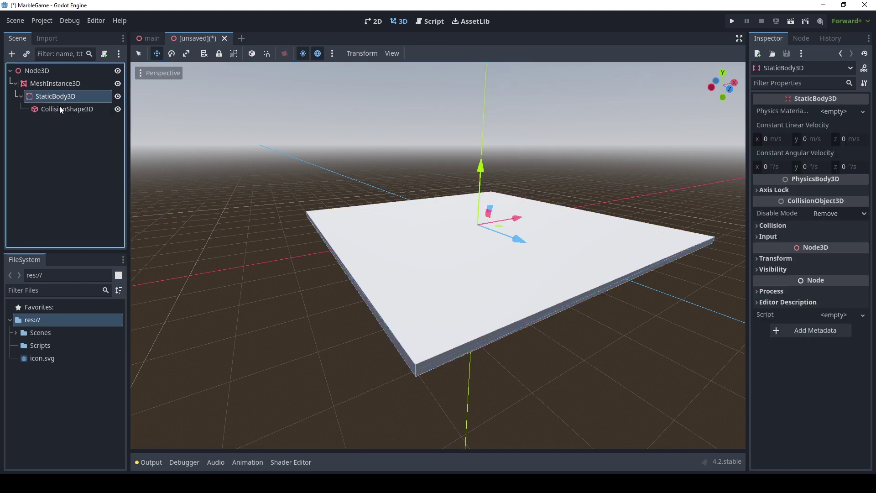
click(62, 109)
click(64, 96)
click(304, 197)
Step: Orbit around the slab to check the concave collision shape from above and each corner
scroll(319, 262, up, 6)
middle_drag(438, 297, 579, 242)
scroll(575, 245, up, 2)
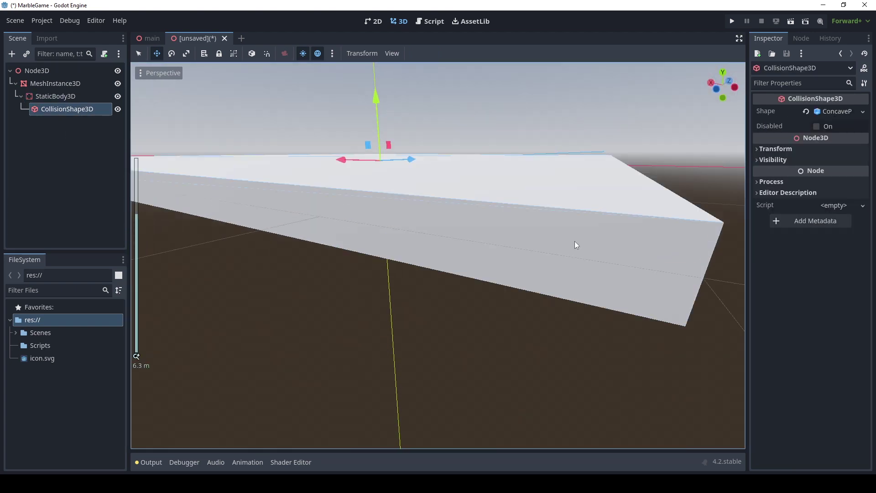
scroll(595, 242, down, 2)
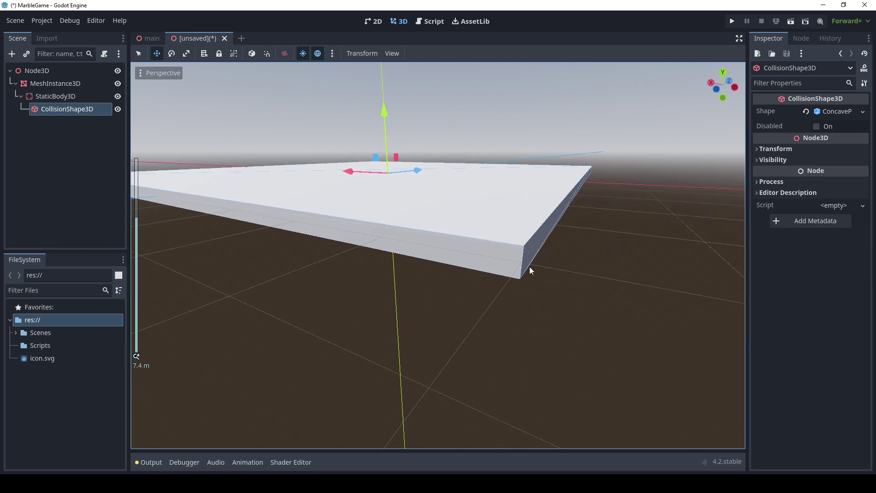
middle_drag(451, 210, 329, 246)
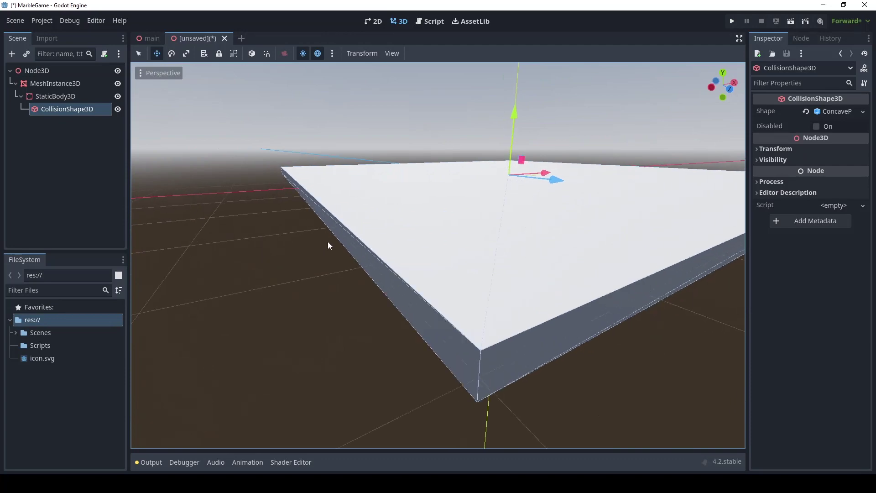
scroll(328, 245, down, 4)
middle_drag(455, 339, 479, 289)
scroll(509, 308, down, 2)
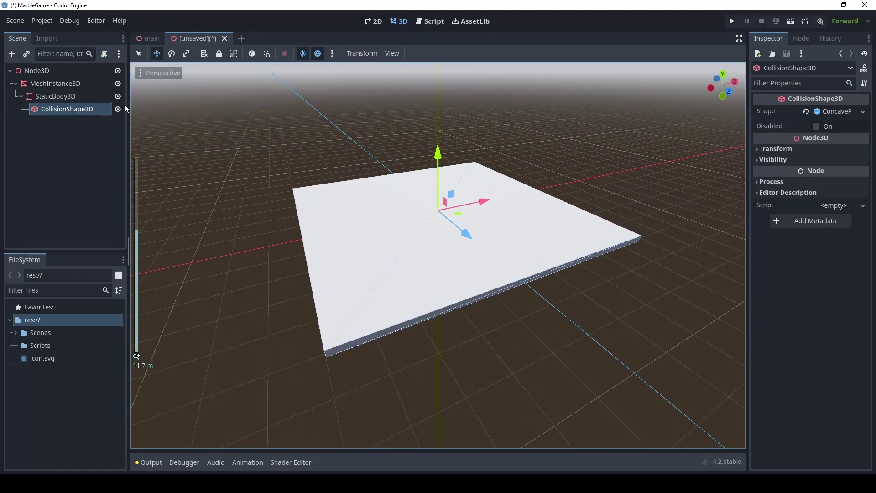
Step: Rename the root node to 'ground' and save the scene as ground.tscn in res://Scenes
double_click(39, 72)
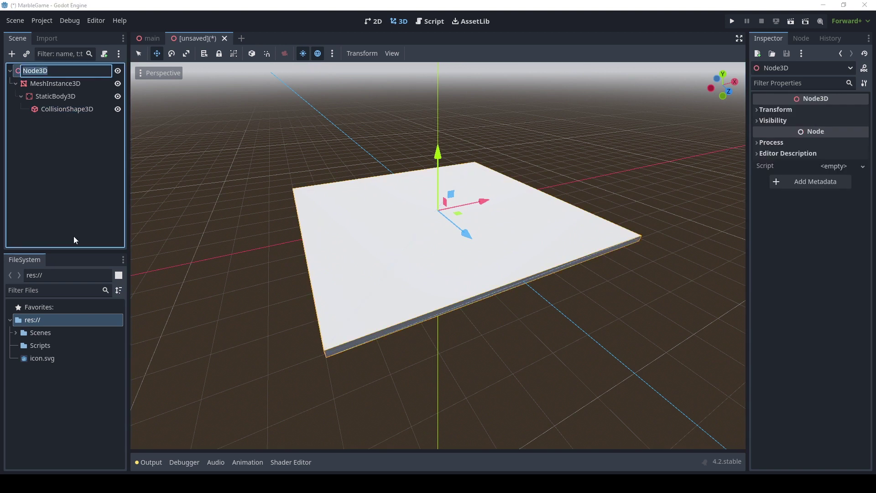
text(ground)
key(Return)
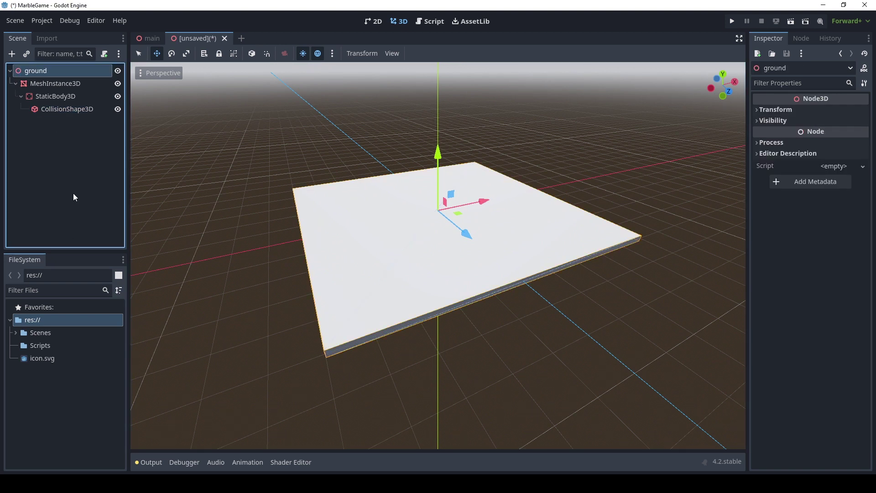
key(ctrl+s)
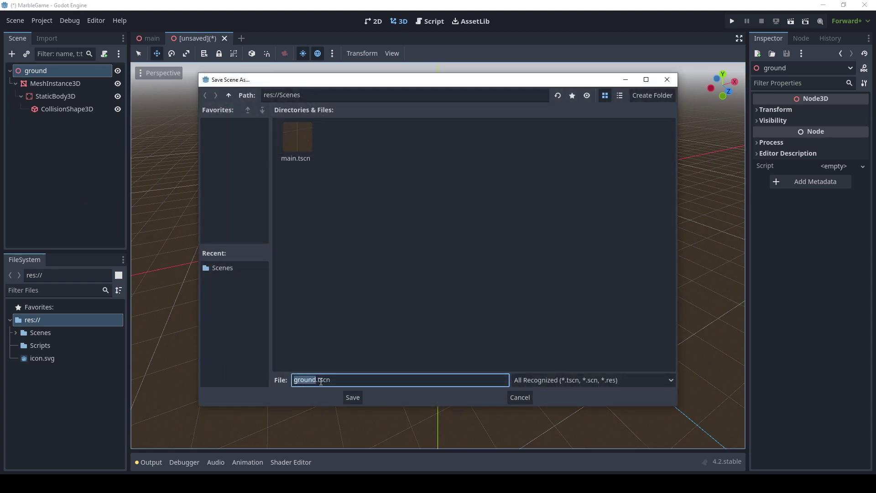
click(356, 398)
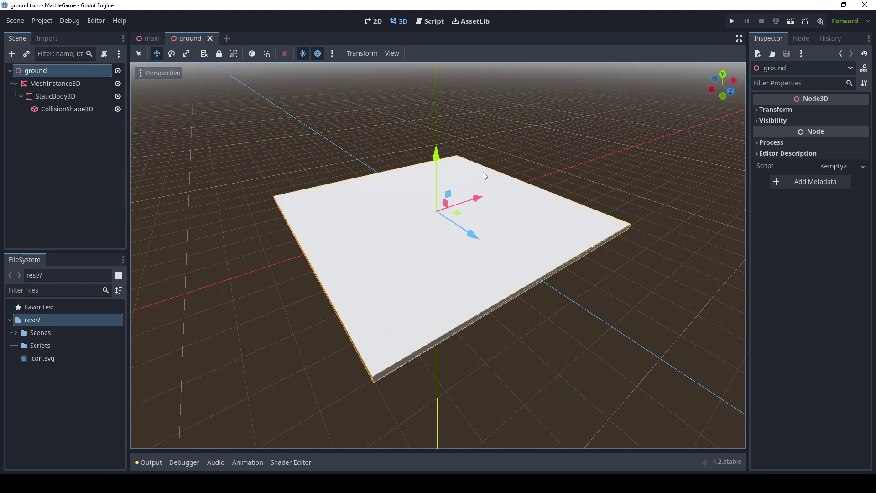
Step: Return to main.tscn and confirm it holds only the Main root node
click(153, 45)
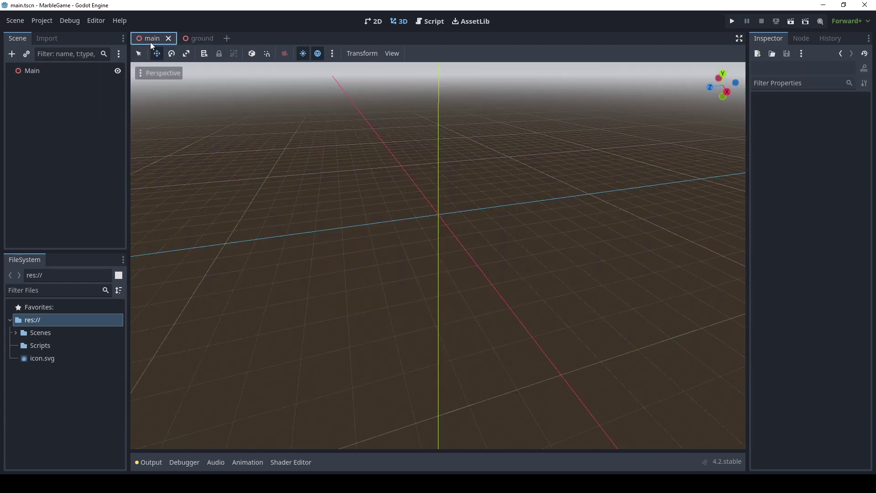
click(33, 74)
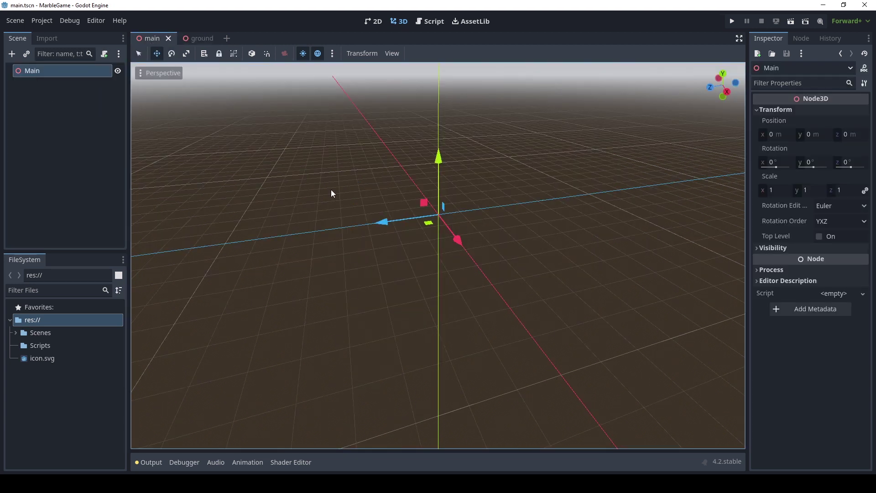
middle_drag(332, 192, 374, 219)
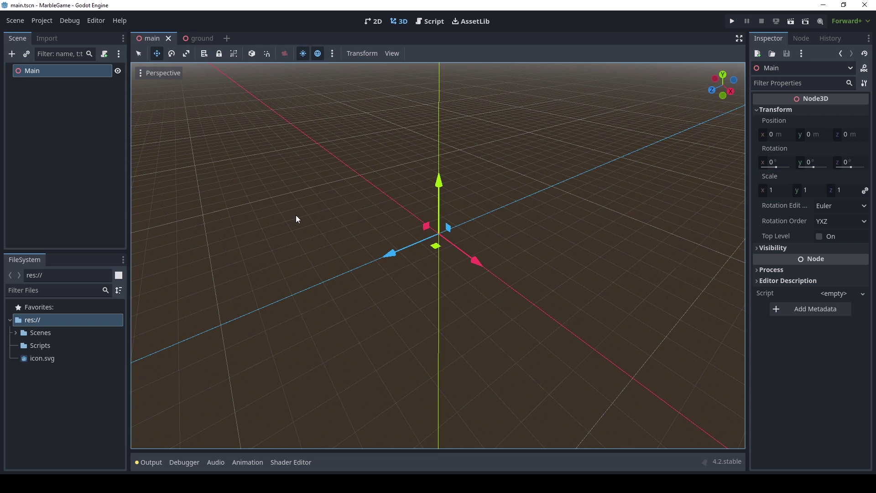
click(199, 41)
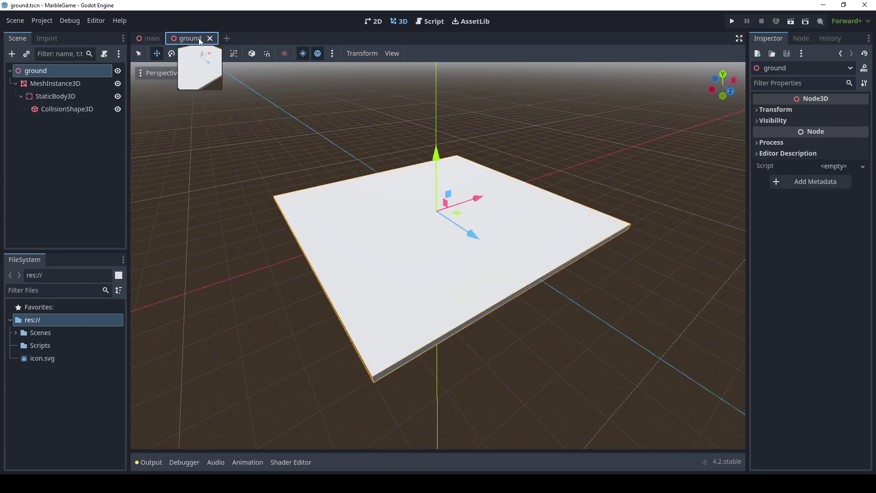
click(152, 37)
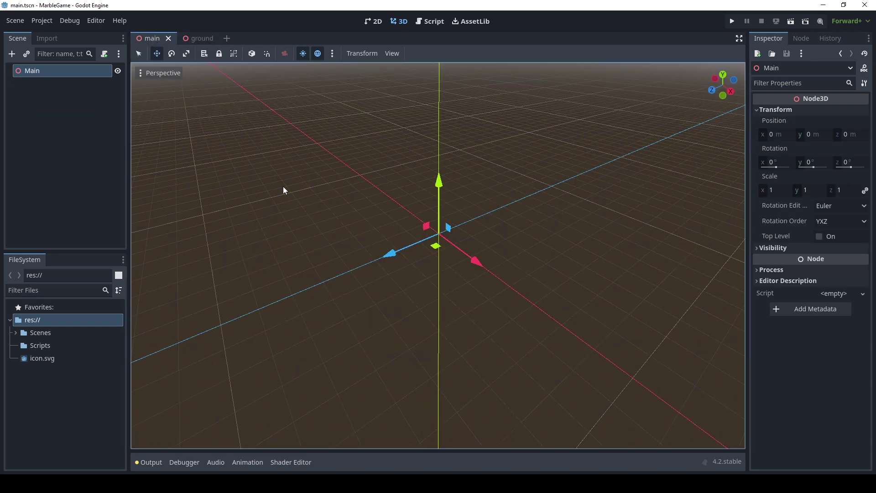
Step: Instance Scenes/ground.tscn as a child of Main
click(27, 54)
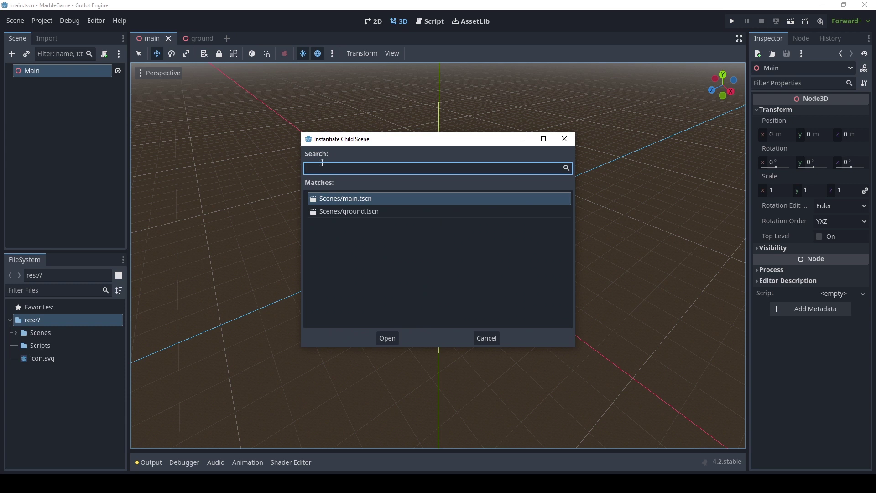
click(347, 212)
click(349, 203)
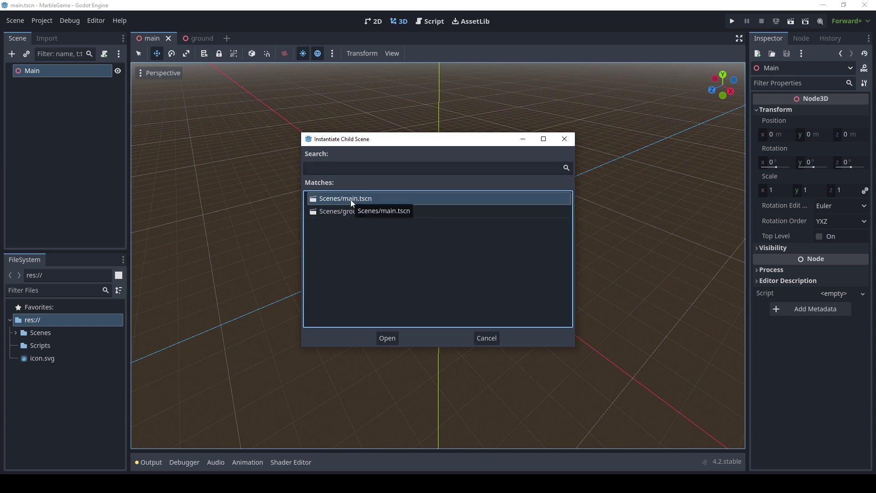
click(329, 213)
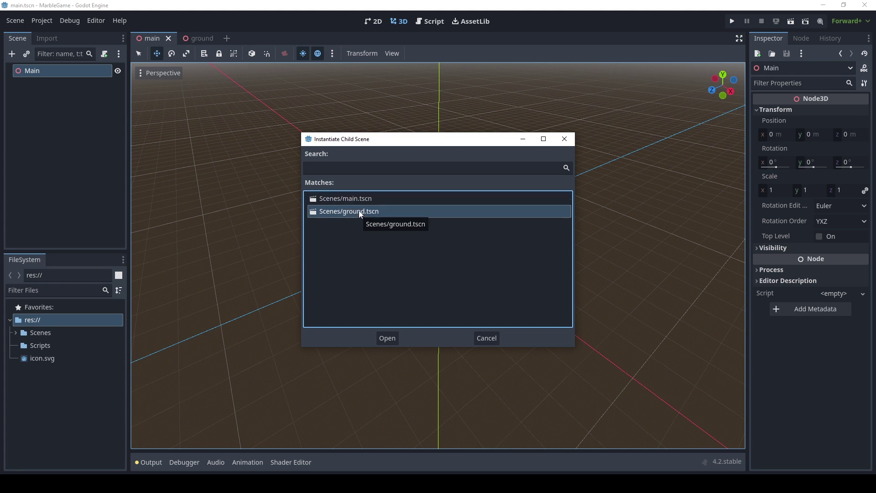
click(388, 338)
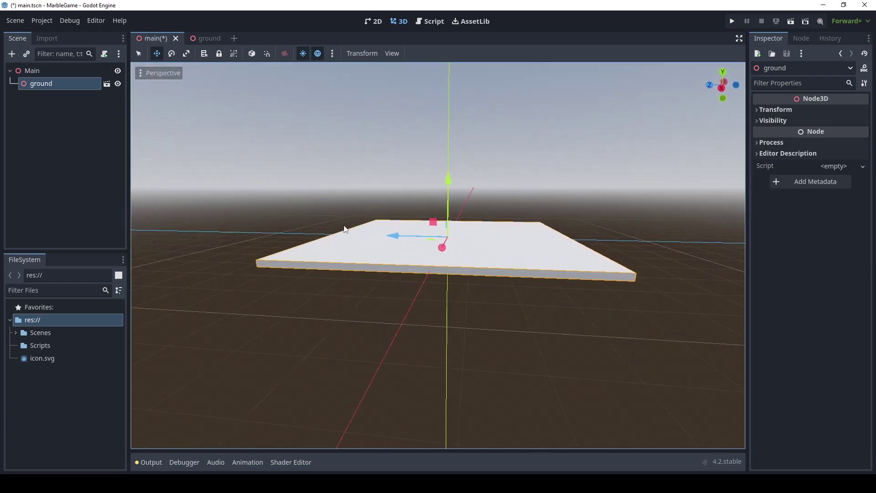